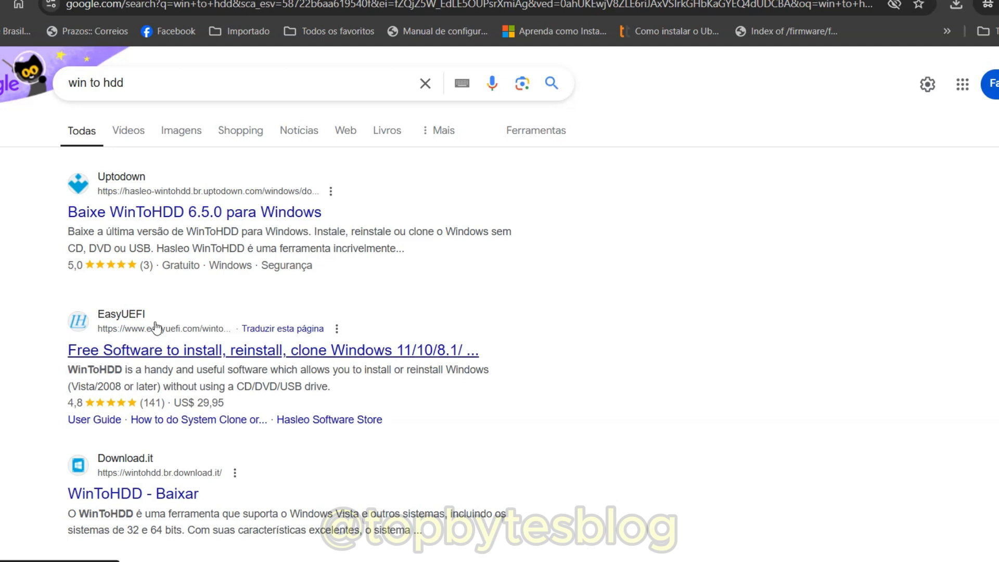
# Step: Open the EasyUEFI search result for WinToHDD and look over its features and download section
pyautogui.click(203, 354)
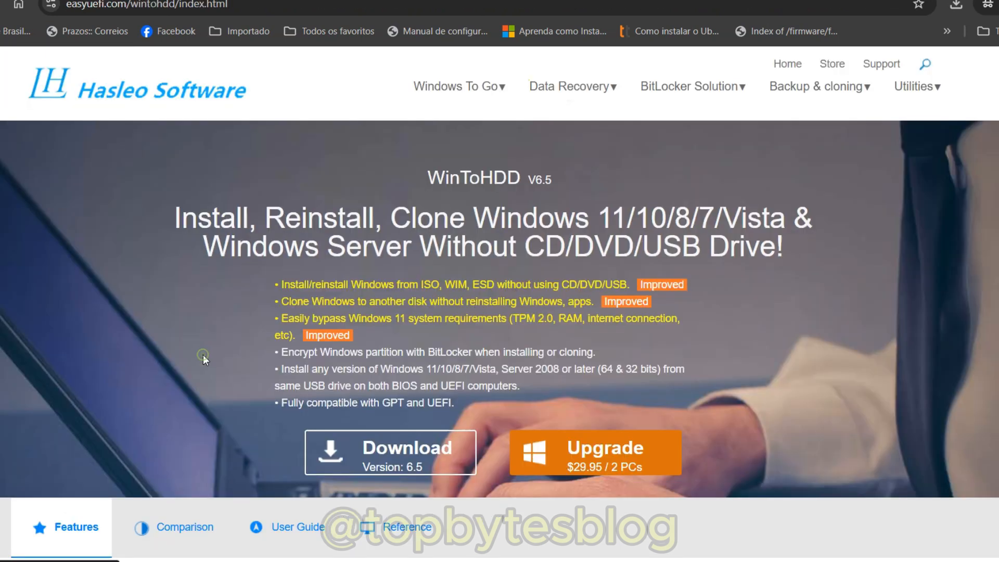
pyautogui.scroll(-3, 202, 354)
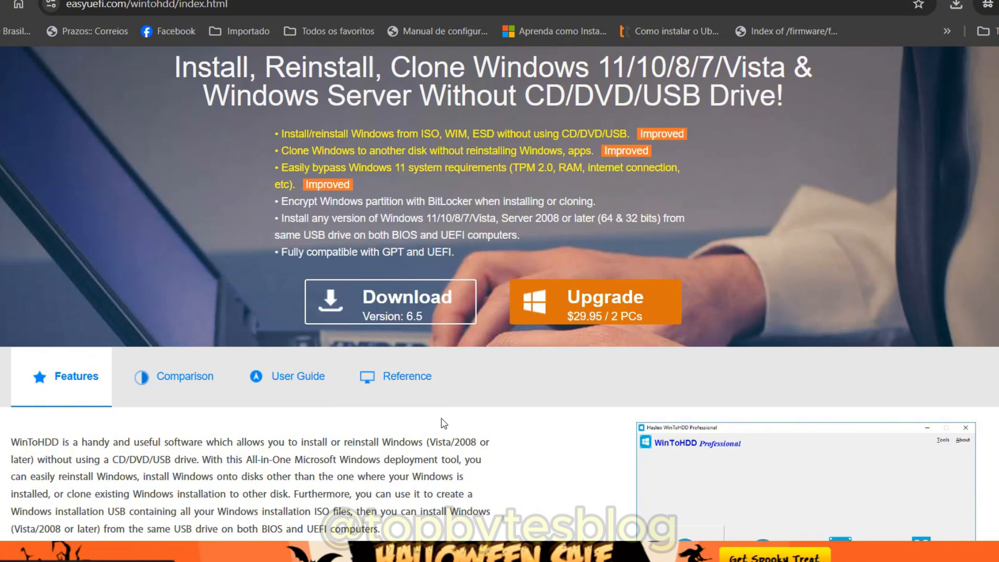
pyautogui.scroll(2, 487, 455)
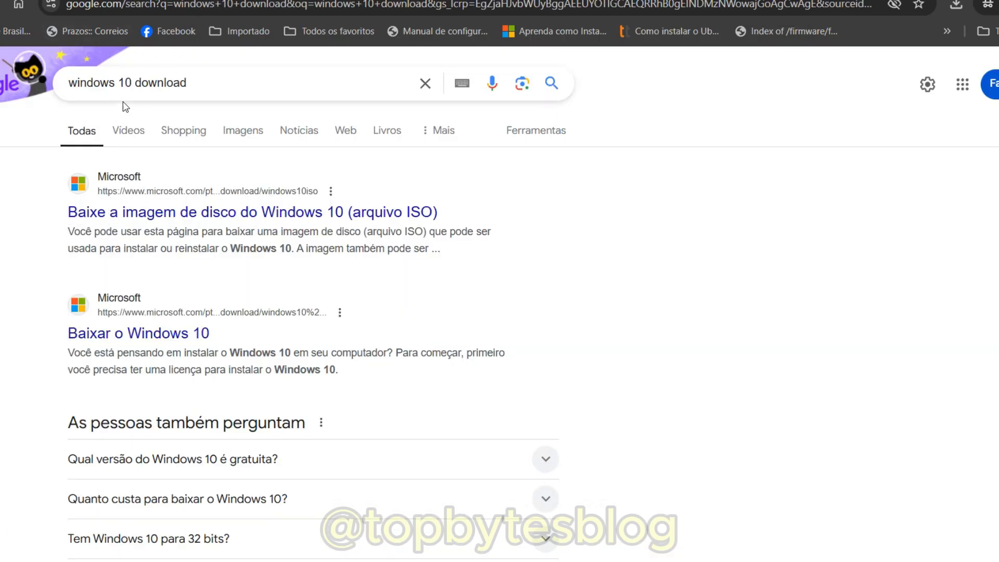
# Step: Open Microsoft's Windows 10 disk image (ISO) result and accept the optional cookies
pyautogui.click(216, 213)
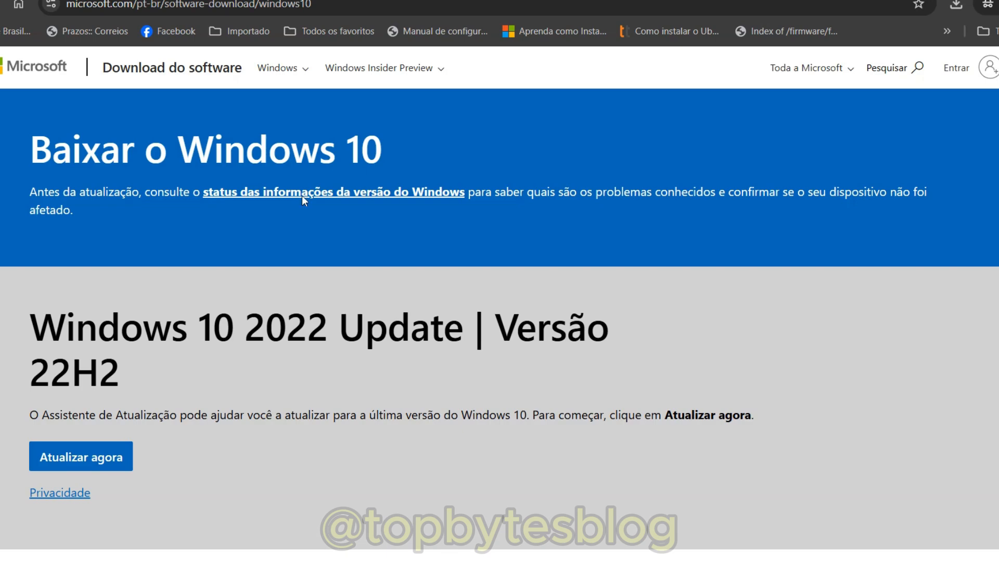
pyautogui.scroll(-3, 257, 360)
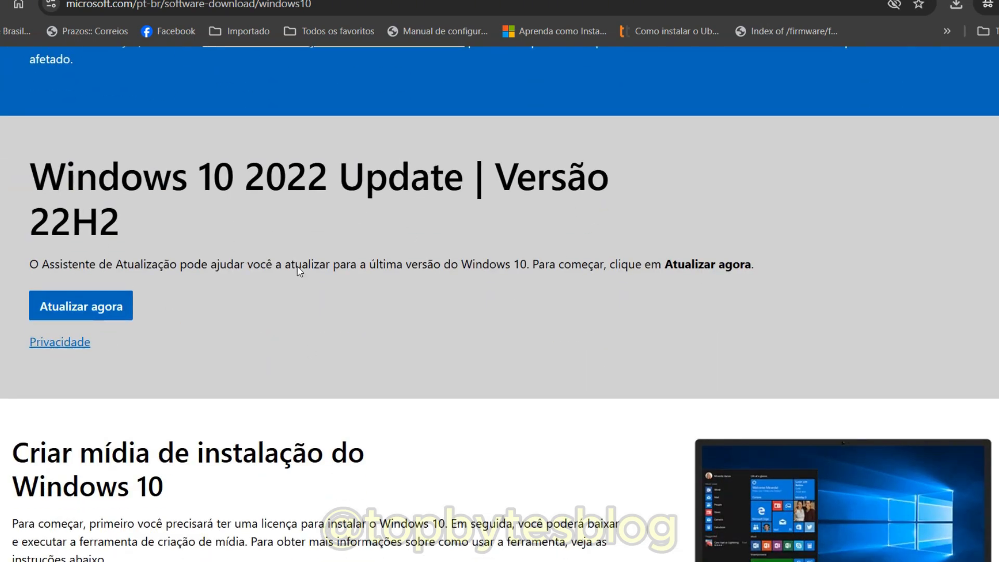
pyautogui.scroll(-10, 645, 373)
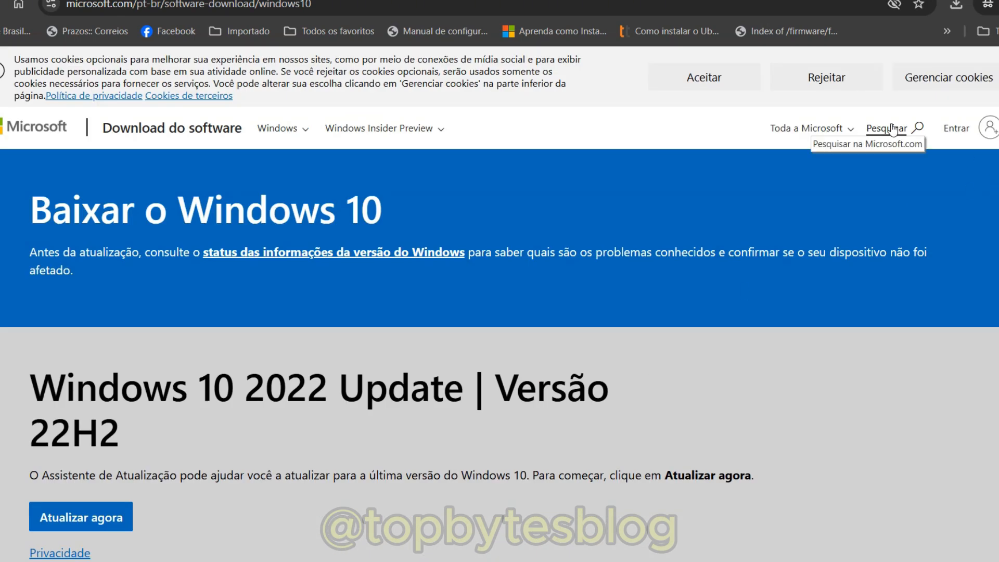
pyautogui.click(699, 79)
# Step: Examine the Windows 10 2022 Update and installation media creation sections of the download page
pyautogui.scroll(-5, 298, 242)
pyautogui.scroll(4, 74, 367)
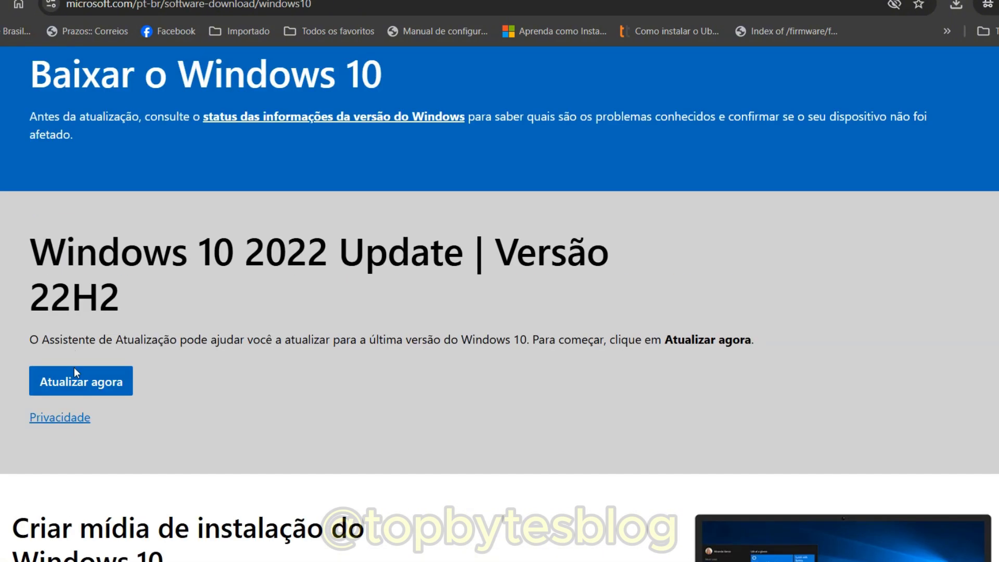
pyautogui.scroll(-6, 316, 308)
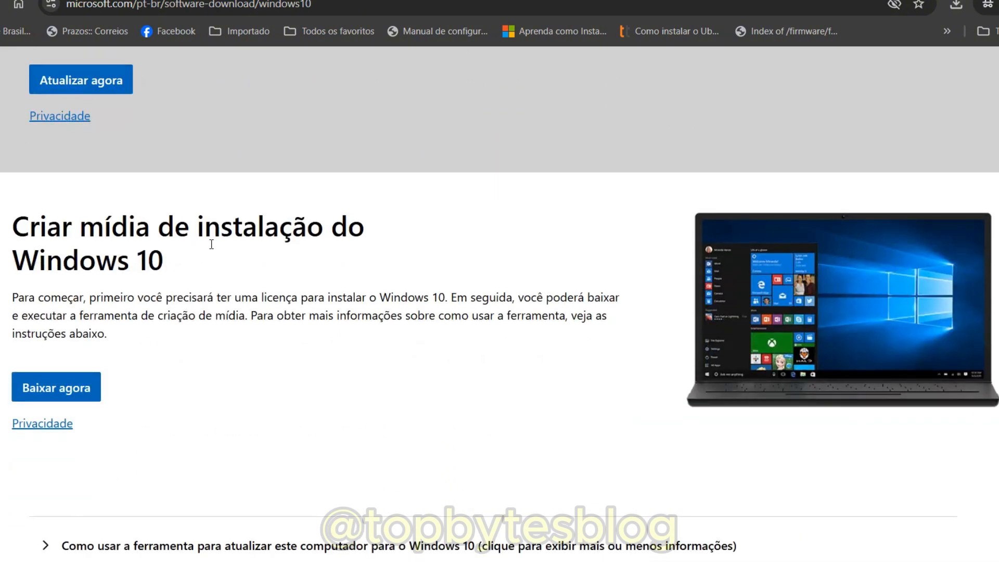
pyautogui.scroll(5, 390, 341)
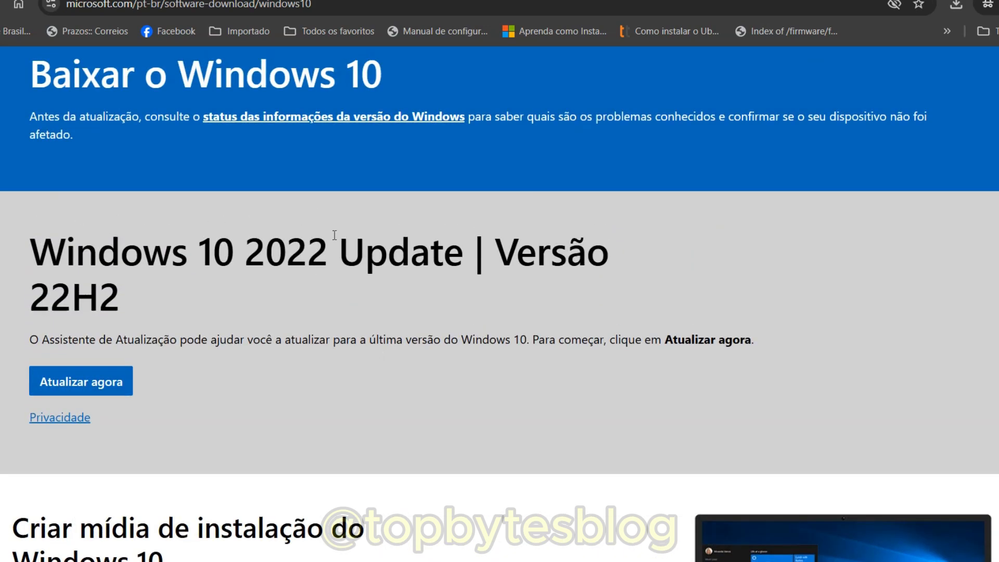
pyautogui.scroll(-6, 334, 233)
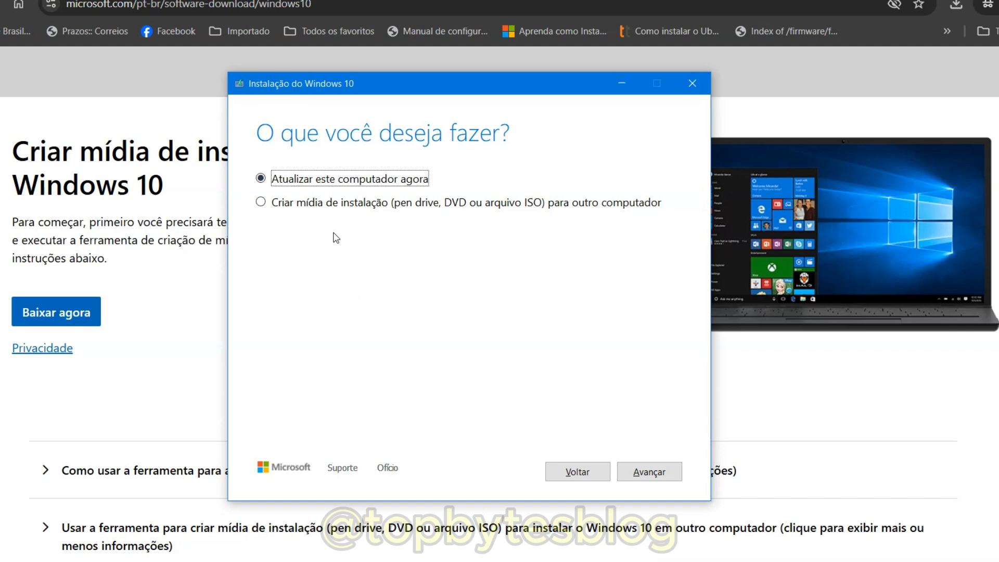
# Step: Configure the Windows 10 setup to create installation media for another computer, with the recommended options and an ISO file as media
pyautogui.click(260, 203)
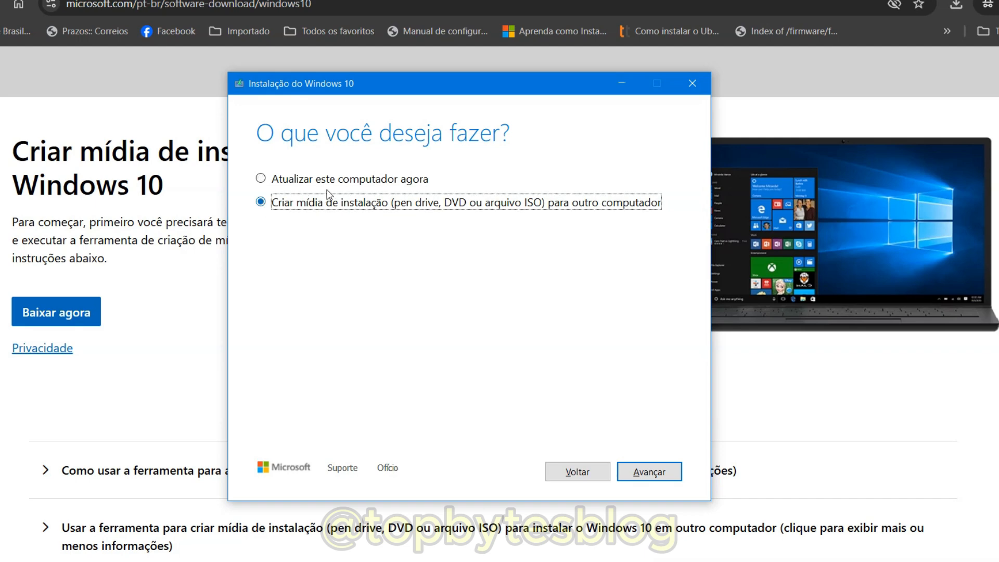
pyautogui.moveTo(398, 92); pyautogui.dragTo(382, 70)
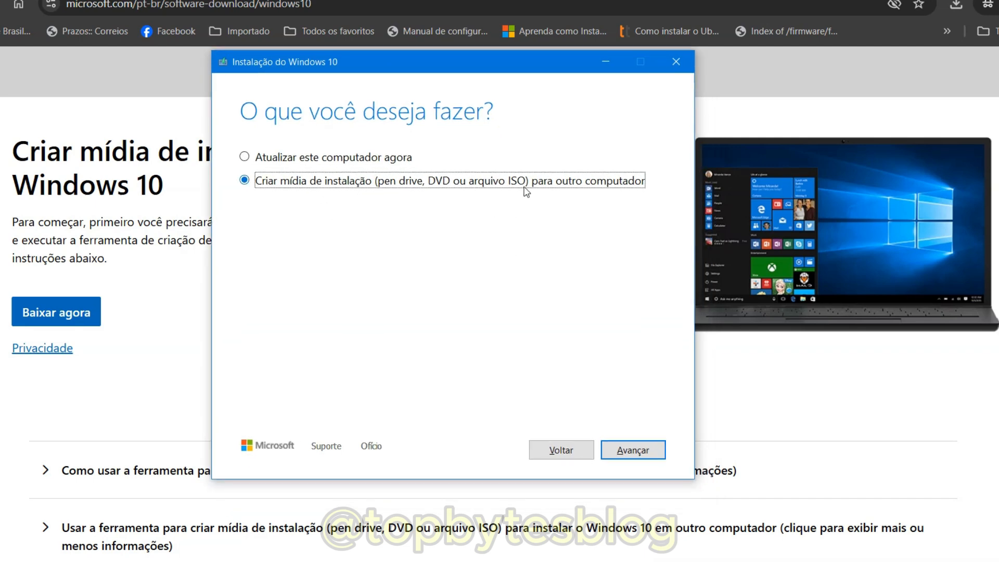
pyautogui.click(628, 459)
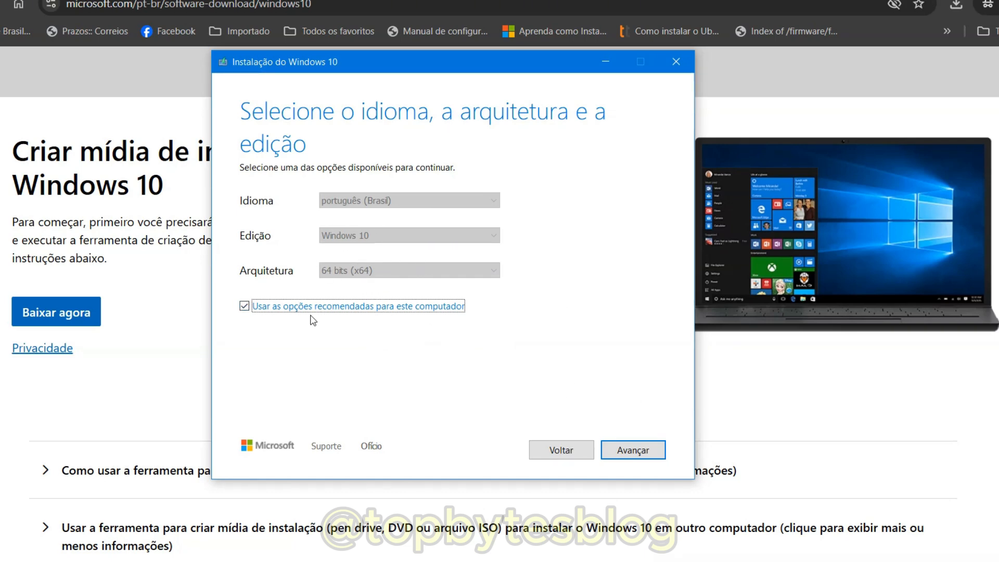
pyautogui.click(620, 451)
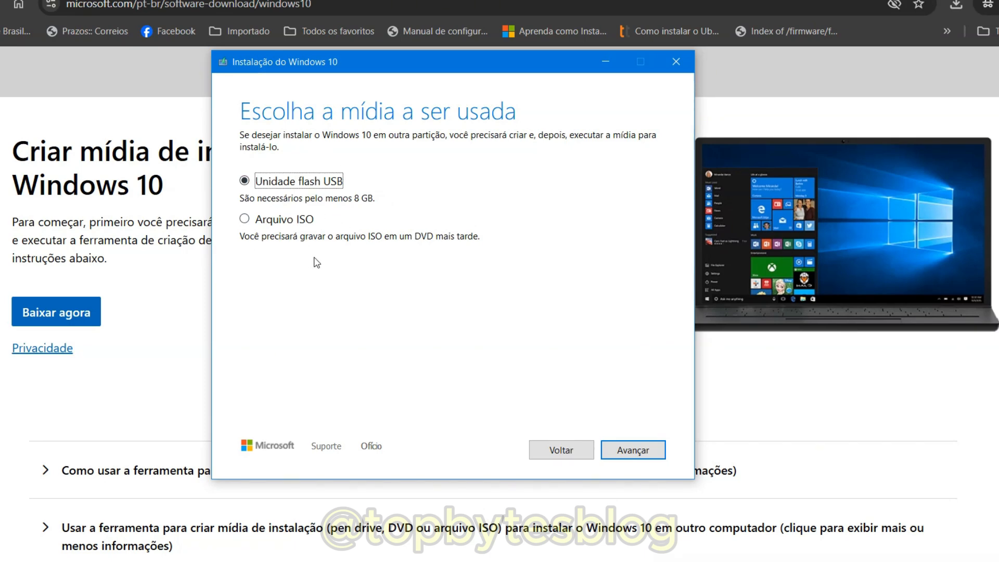
pyautogui.click(244, 219)
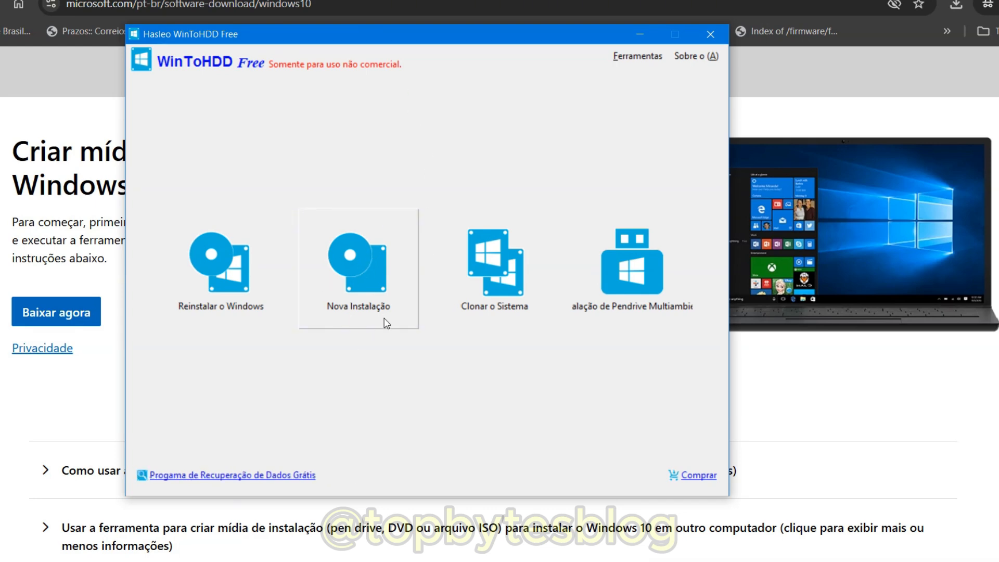
# Step: Start a new installation in WinToHDD and load Windows10.iso from the Win to HDD folder as the image file
pyautogui.click(373, 285)
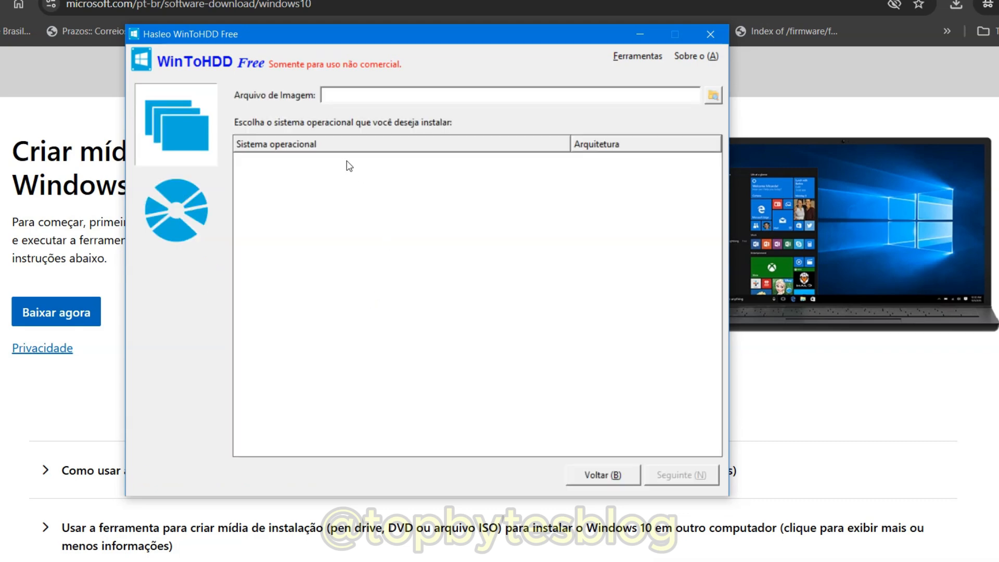
pyautogui.moveTo(348, 37); pyautogui.dragTo(301, 51)
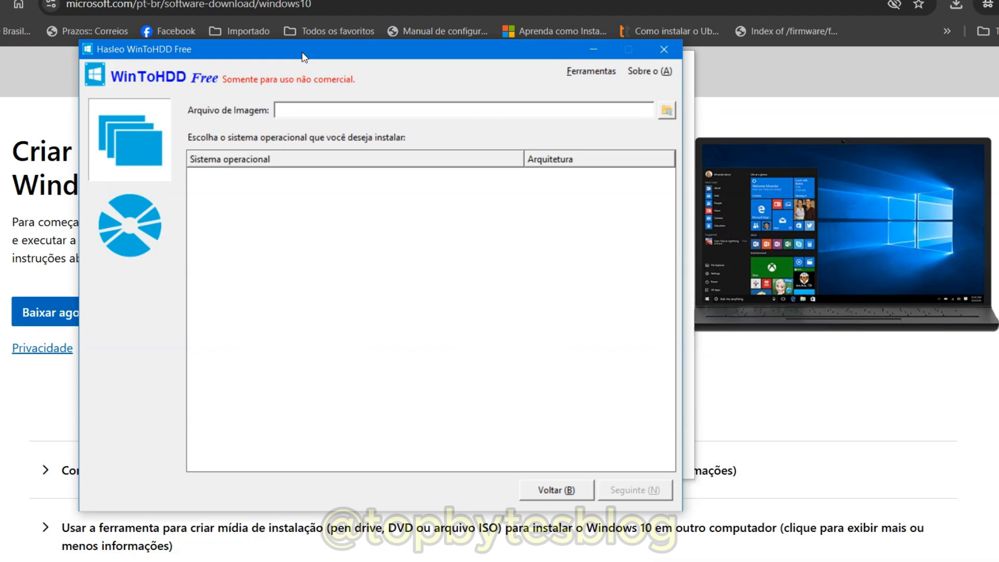
pyautogui.click(666, 110)
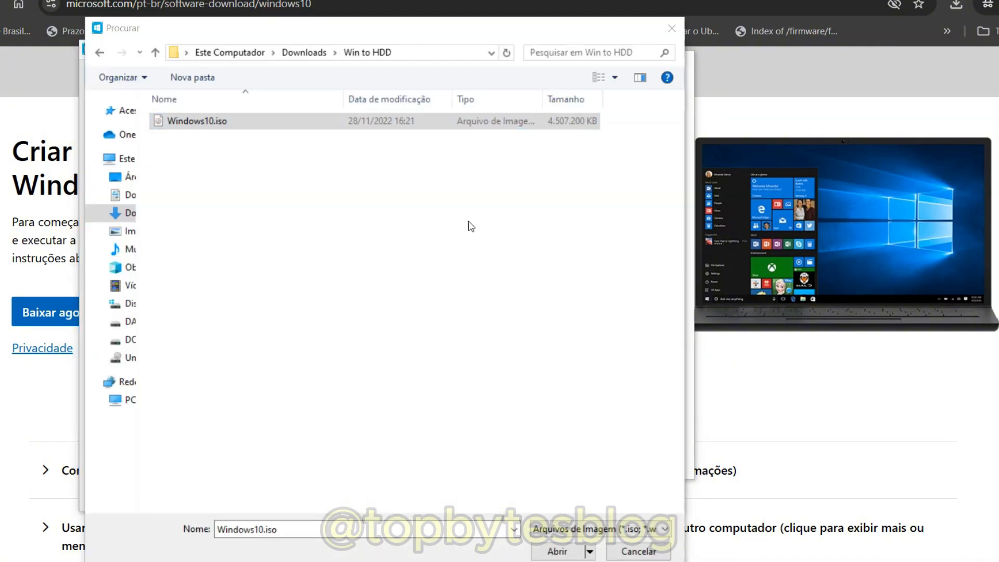
pyautogui.click(553, 551)
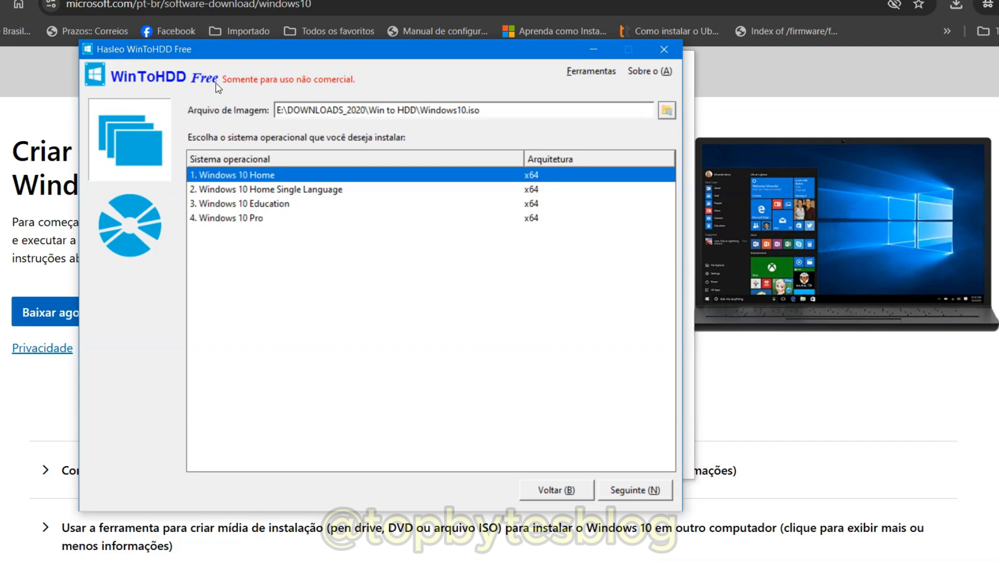
# Step: Choose Windows 10 Home x64 as the operating system to install and continue to the target disk selection
pyautogui.click(242, 203)
pyautogui.click(253, 175)
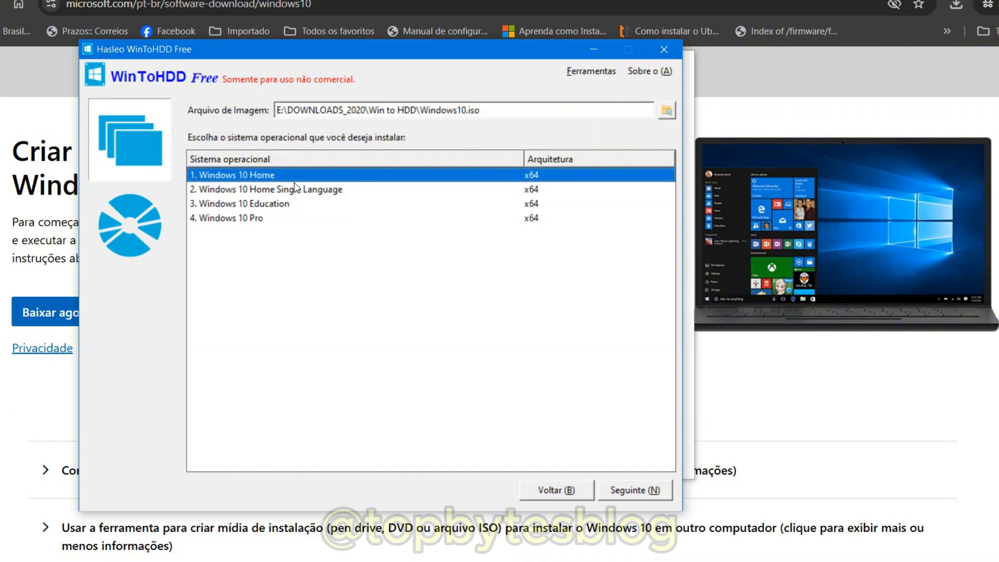
pyautogui.click(237, 222)
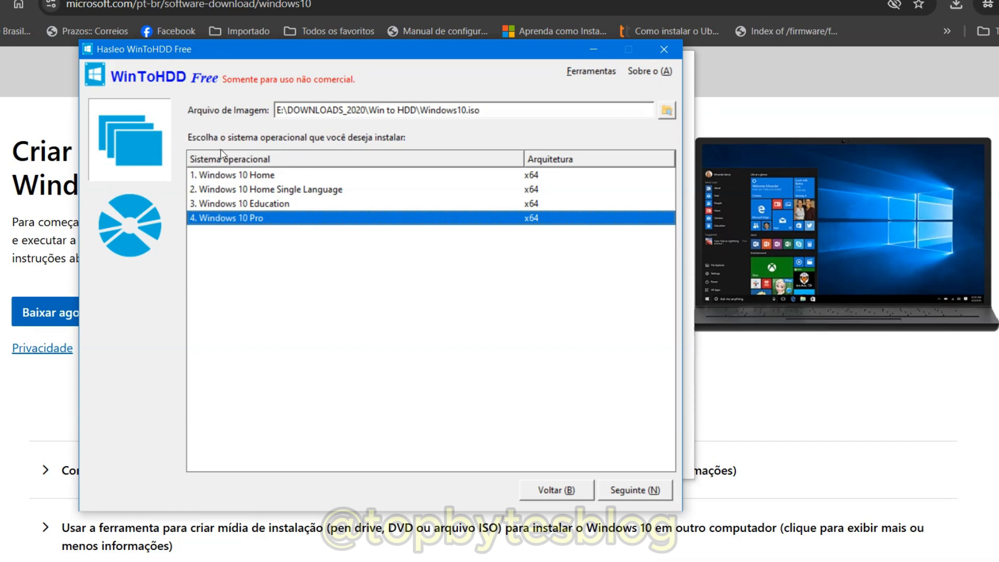
pyautogui.click(252, 177)
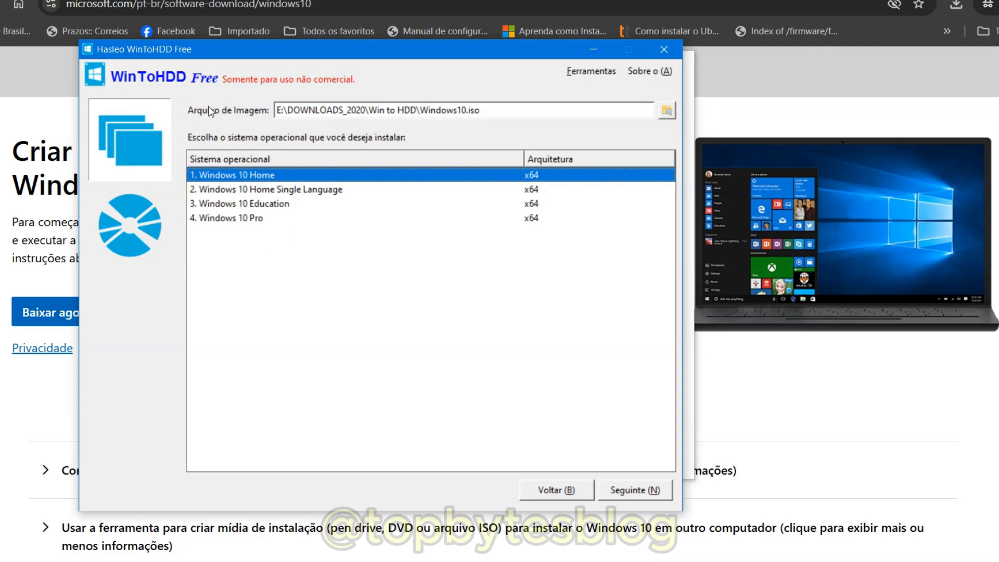
pyautogui.click(625, 496)
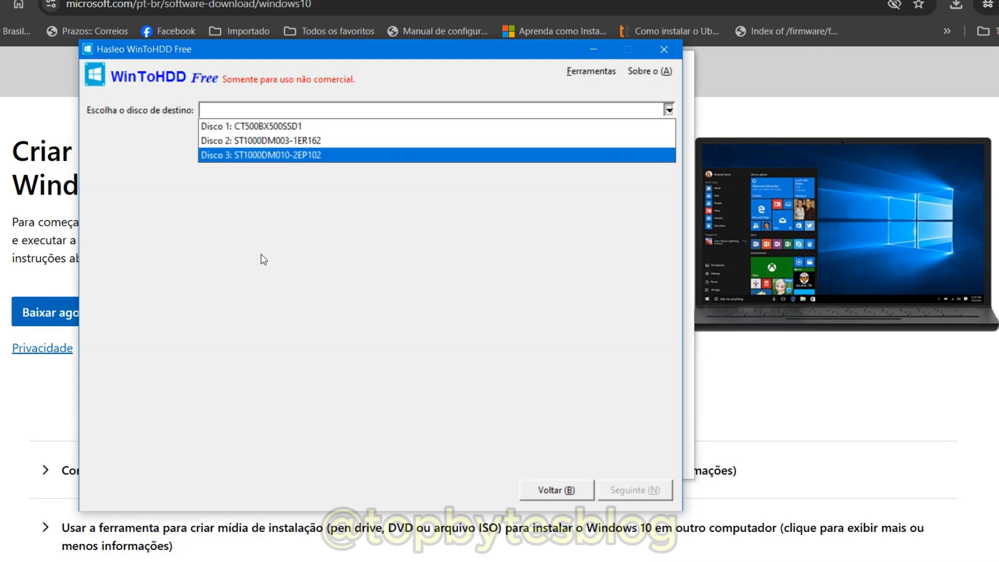
# Step: Select Disco 1: CT500BX500SSD1 as the destination disk
pyautogui.click(411, 65)
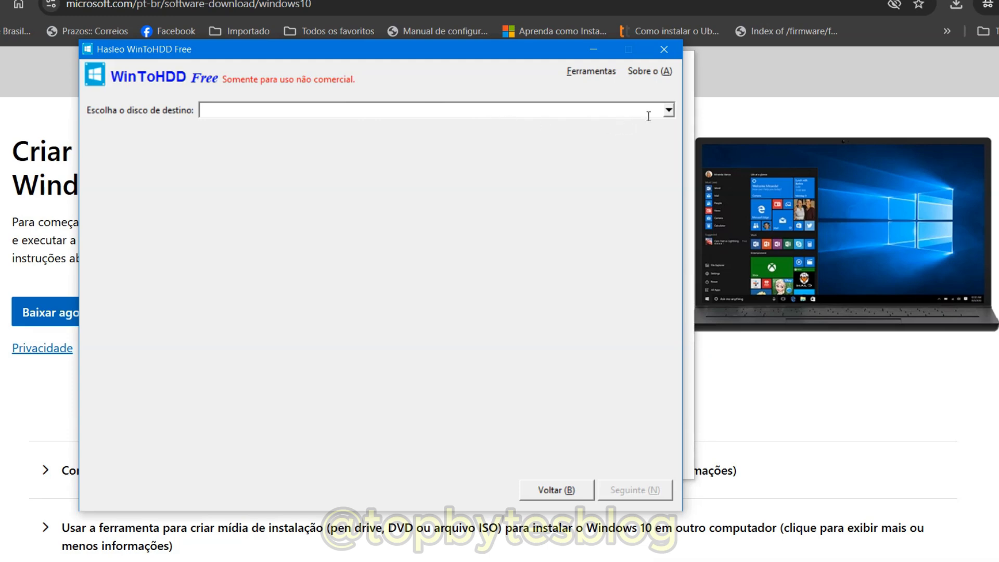
pyautogui.click(669, 110)
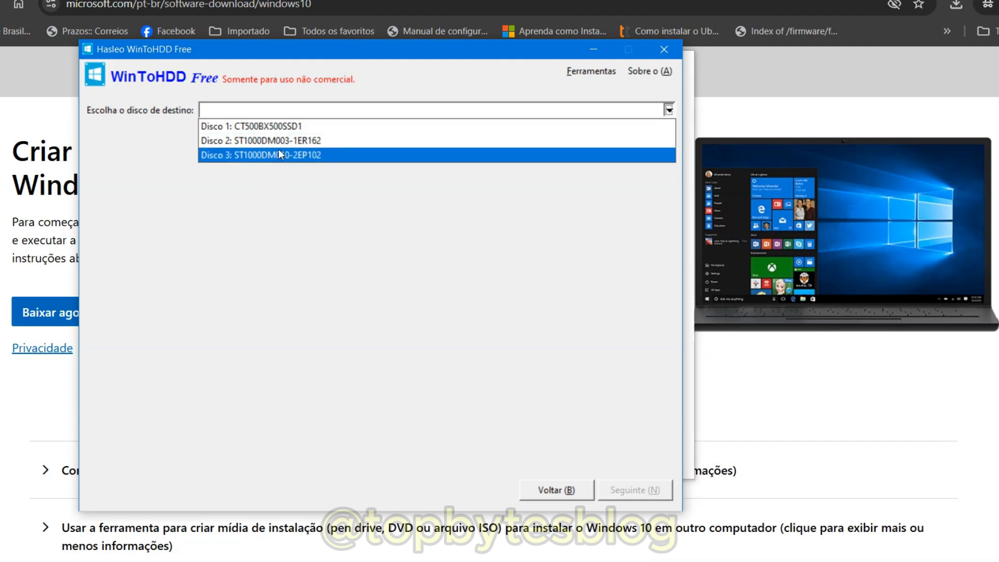
pyautogui.click(265, 126)
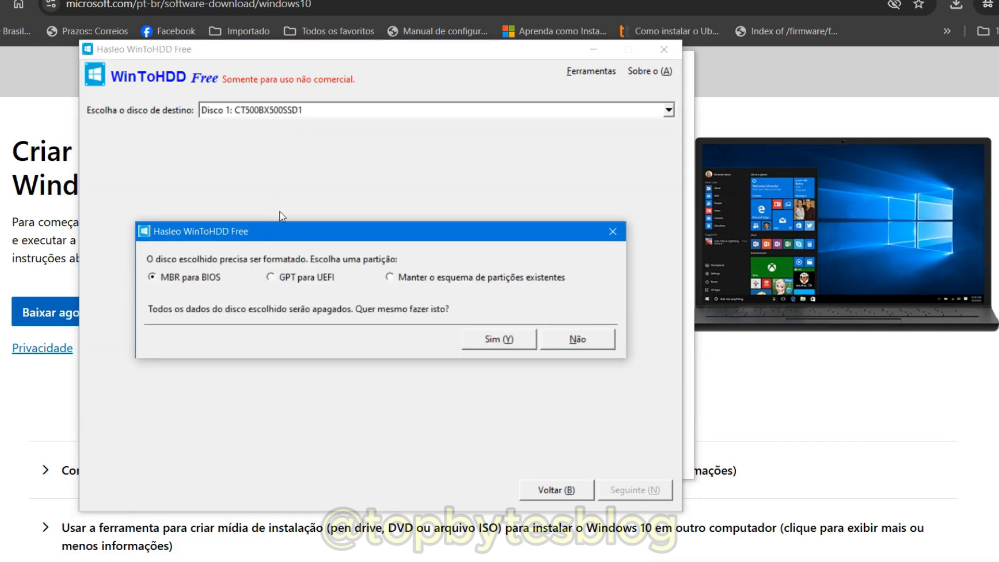
# Step: Confirm formatting the destination disk as GPT for UEFI and start the installation in Legacy mode
pyautogui.moveTo(295, 237); pyautogui.dragTo(304, 184)
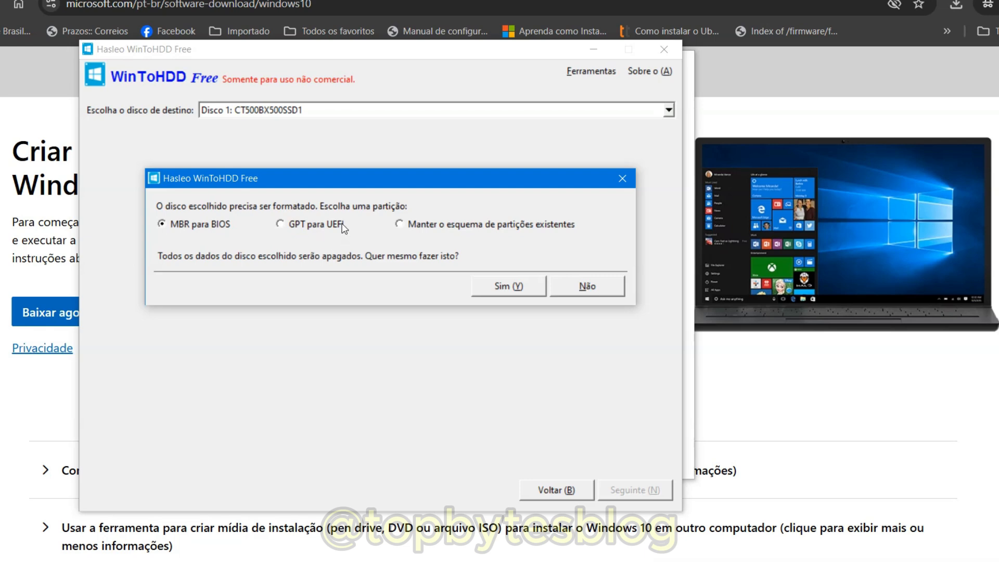
pyautogui.click(286, 228)
pyautogui.click(515, 286)
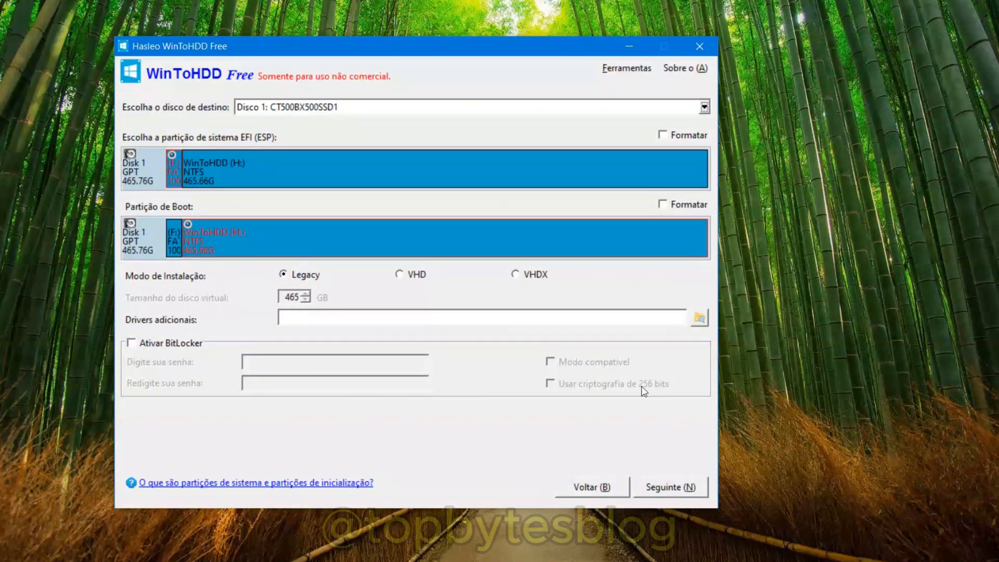
pyautogui.click(654, 490)
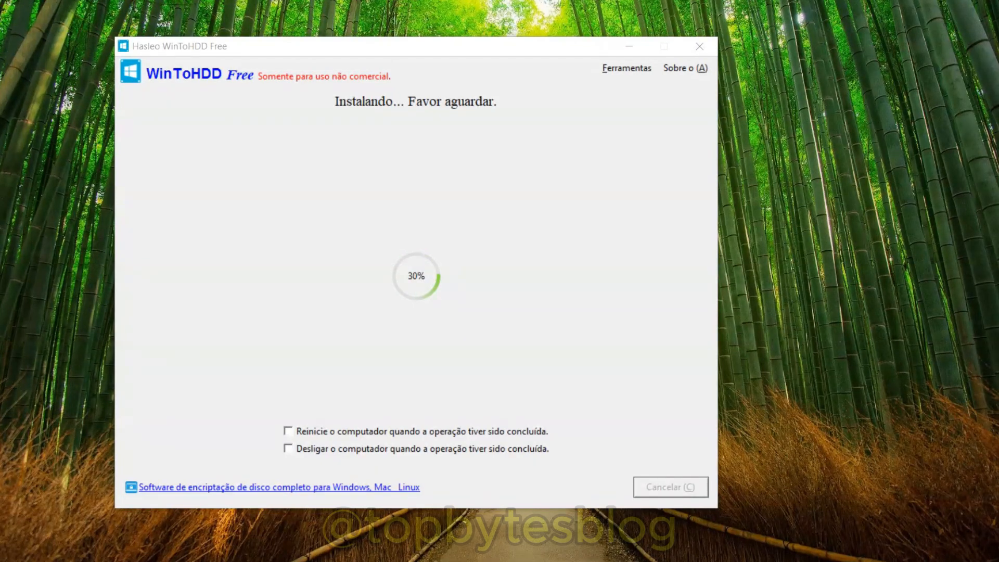
# Step: Switch to File Explorer's Este Computador view and select the WinToHDD (H:) drive
pyautogui.moveTo(333, 559)
pyautogui.click(208, 515)
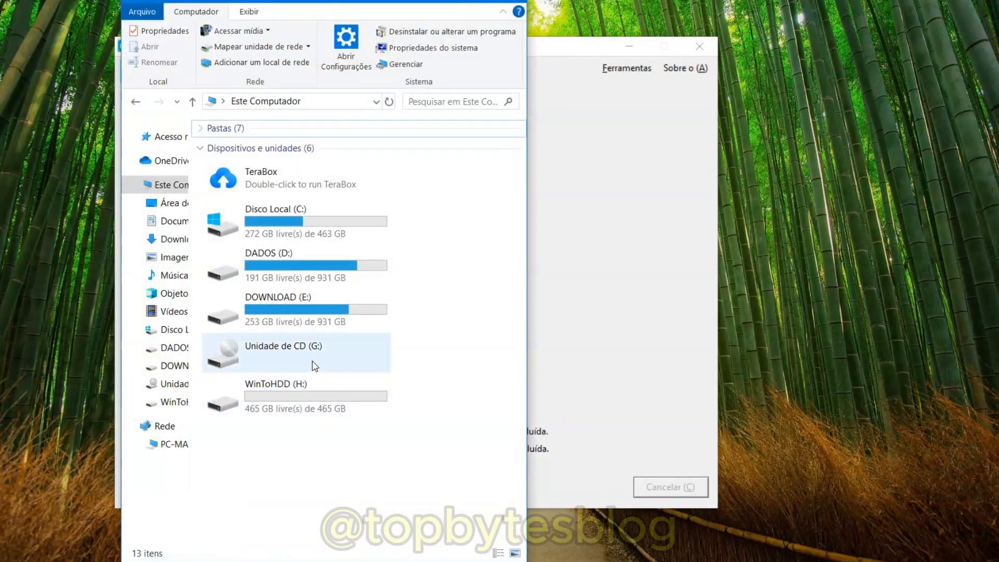
pyautogui.click(269, 416)
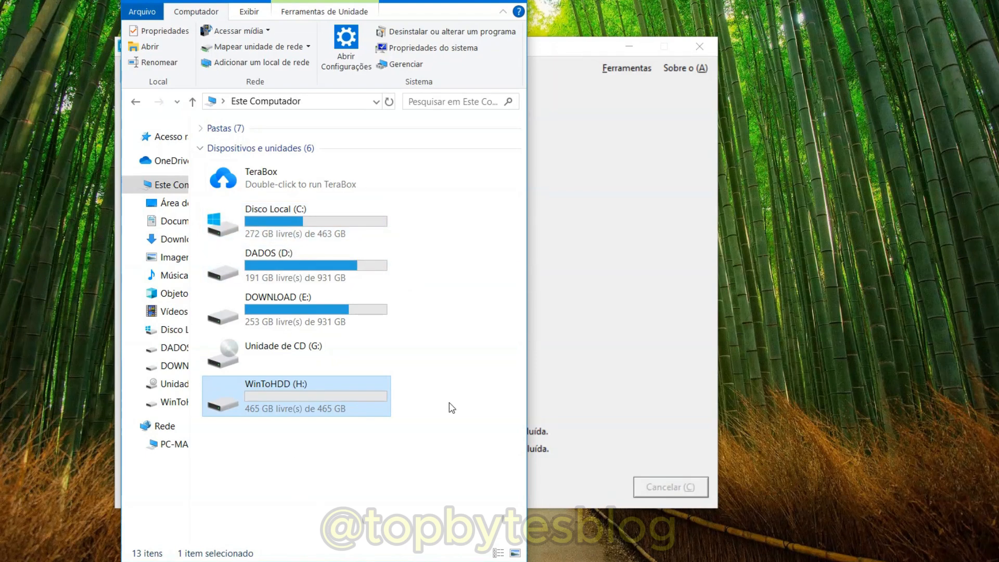
# Step: Bring the WinToHDD window forward and place it beside the drive list so installation progress and drives are both in view
pyautogui.click(586, 171)
pyautogui.moveTo(476, 52); pyautogui.dragTo(745, 51)
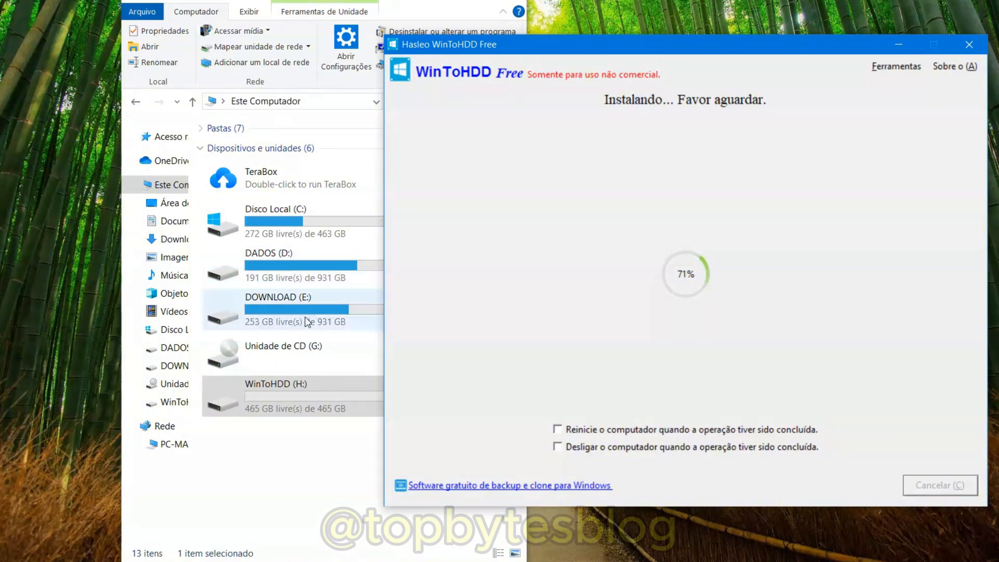
pyautogui.moveTo(458, 50); pyautogui.dragTo(397, 46)
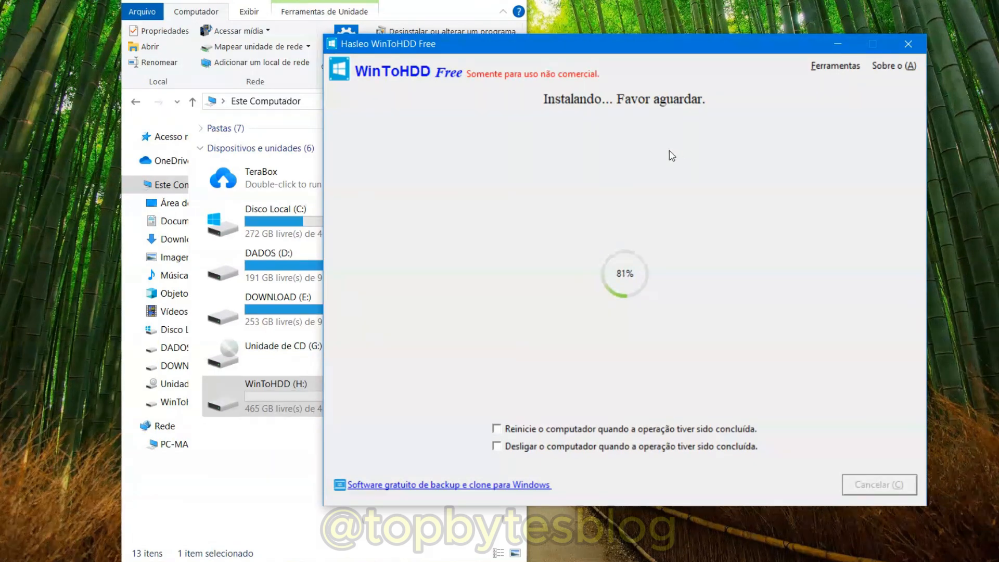
pyautogui.moveTo(448, 61); pyautogui.dragTo(497, 38)
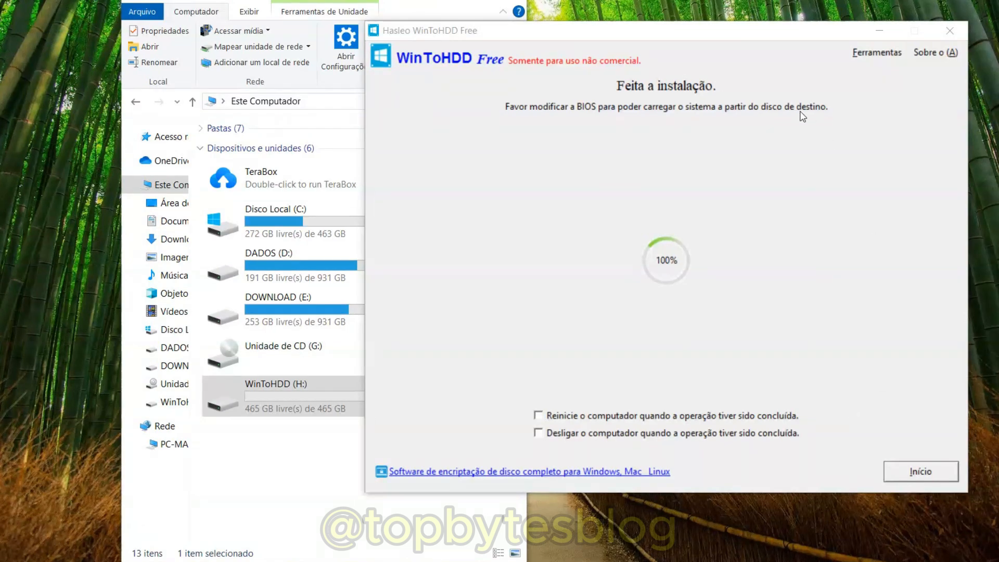
pyautogui.moveTo(703, 31); pyautogui.dragTo(523, 27)
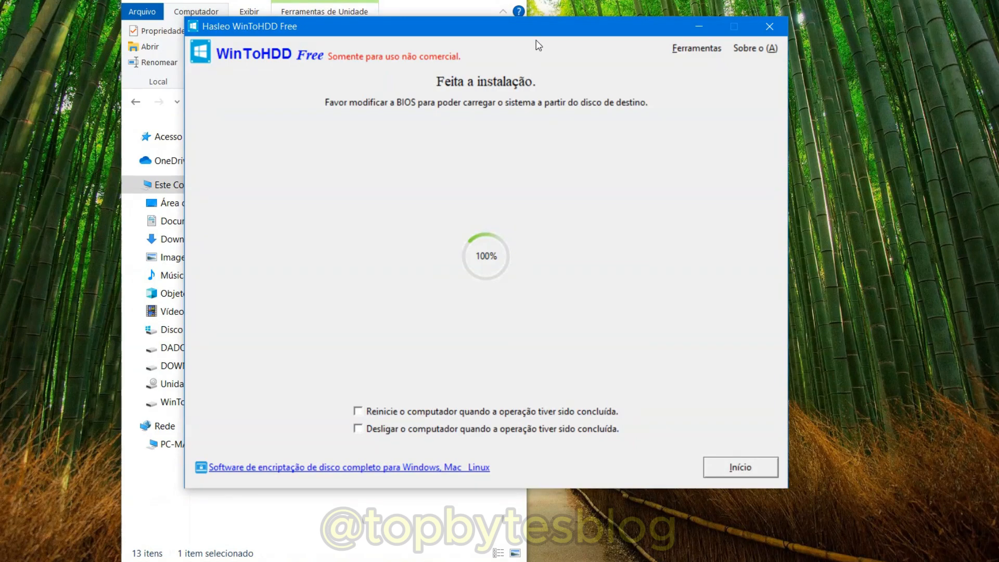
pyautogui.moveTo(446, 39); pyautogui.dragTo(575, 38)
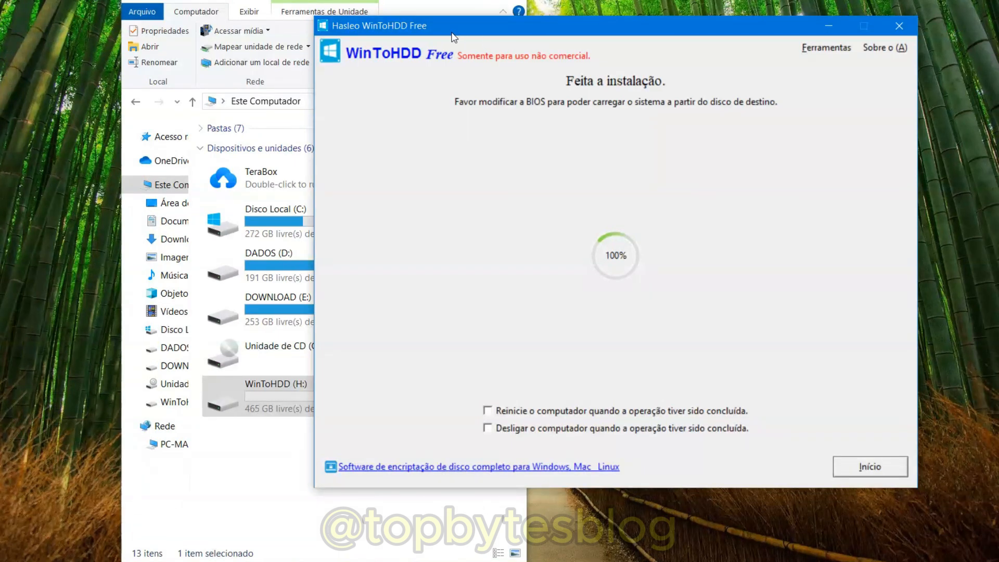
pyautogui.moveTo(514, 22); pyautogui.dragTo(607, 8)
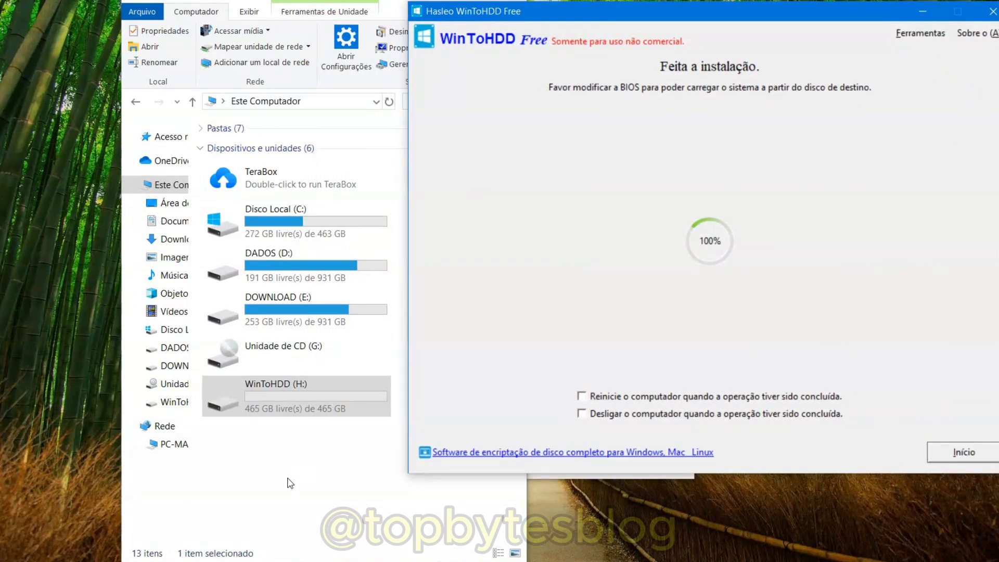
# Step: Refresh the drive list in File Explorer and open the WinToHDD (H:) drive to inspect its folders
pyautogui.click(288, 479)
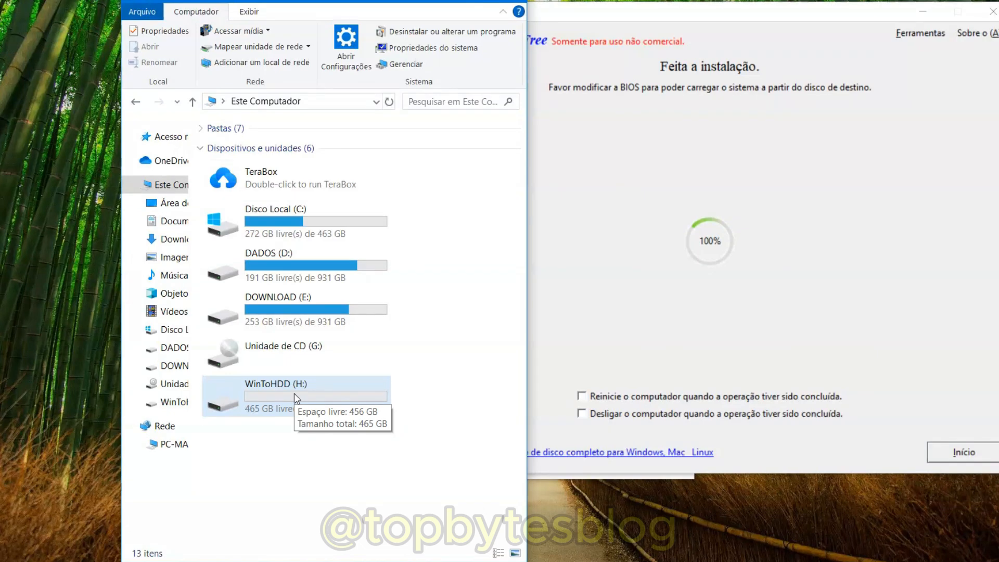
pyautogui.rightClick(289, 442)
pyautogui.click(333, 327)
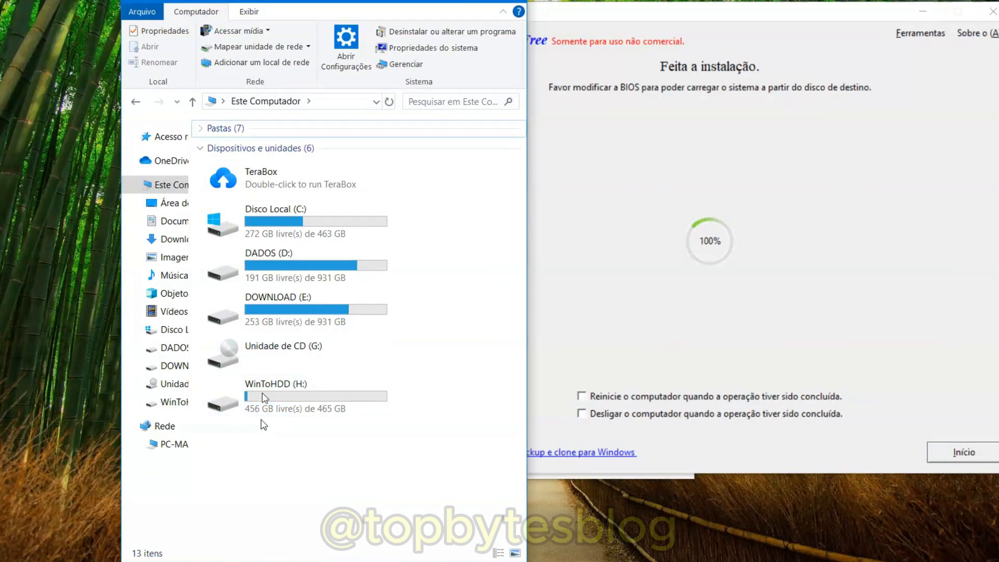
pyautogui.doubleClick(255, 405)
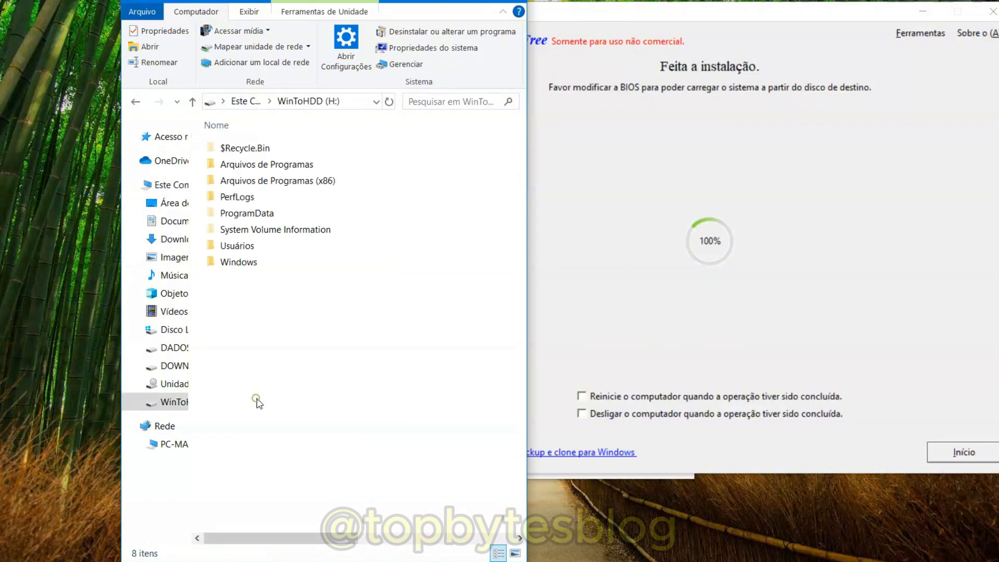